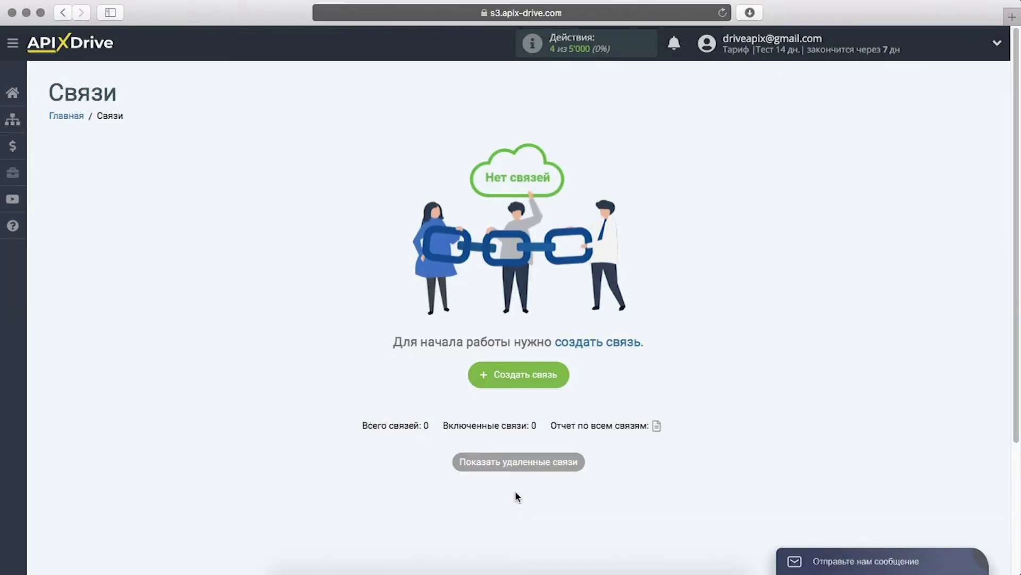
- Start a new connection from the empty Связи list with «Создать связь»
click(482, 375)
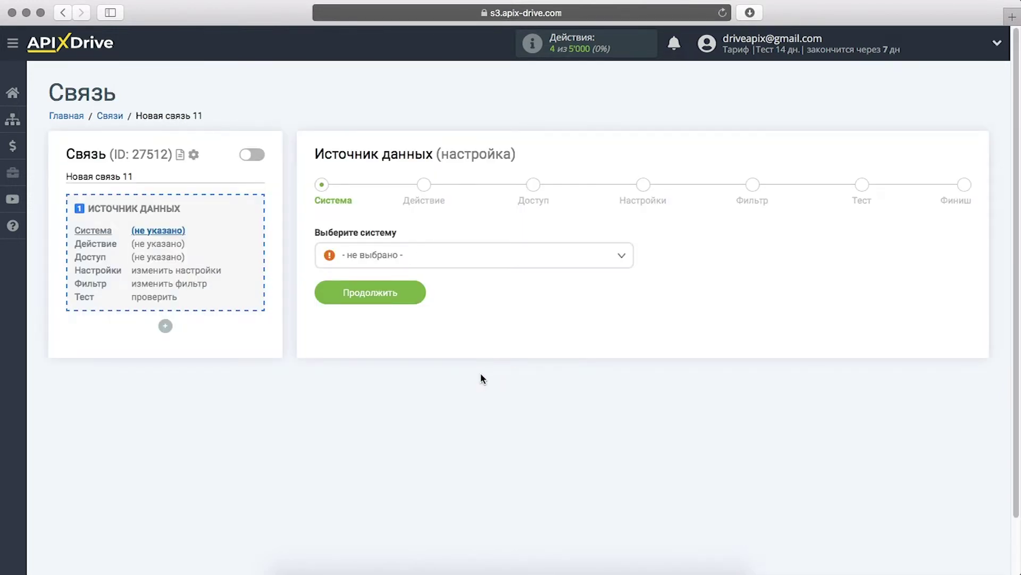
- Choose Google Calendar as the connection's data-source system
click(507, 266)
drag(630, 273, 632, 323)
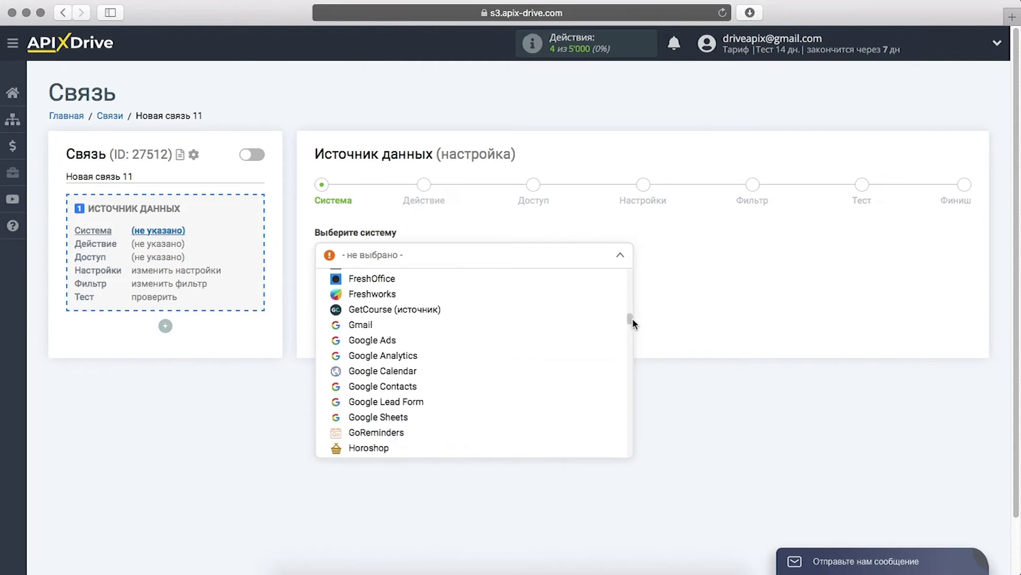
click(512, 370)
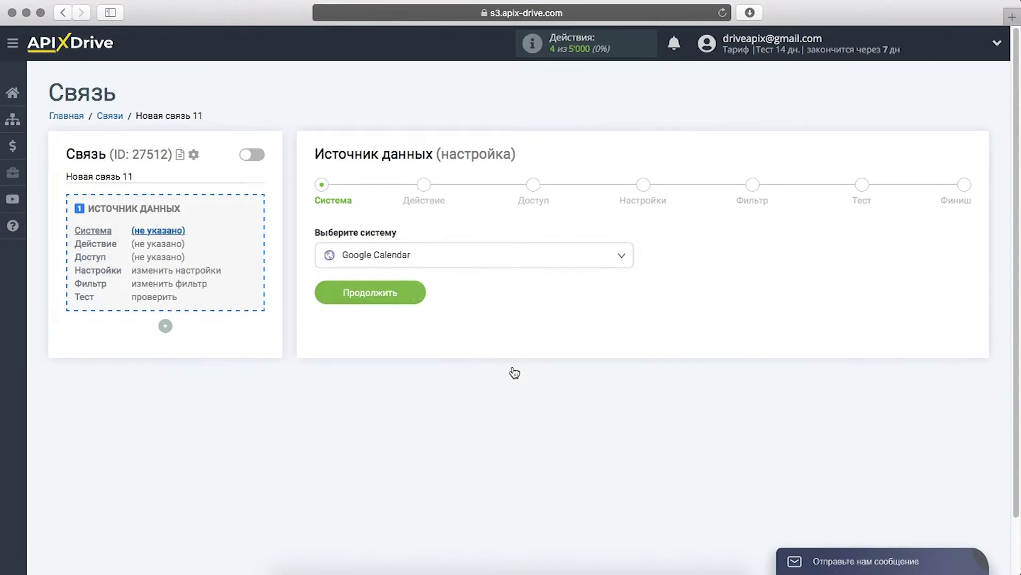
click(331, 291)
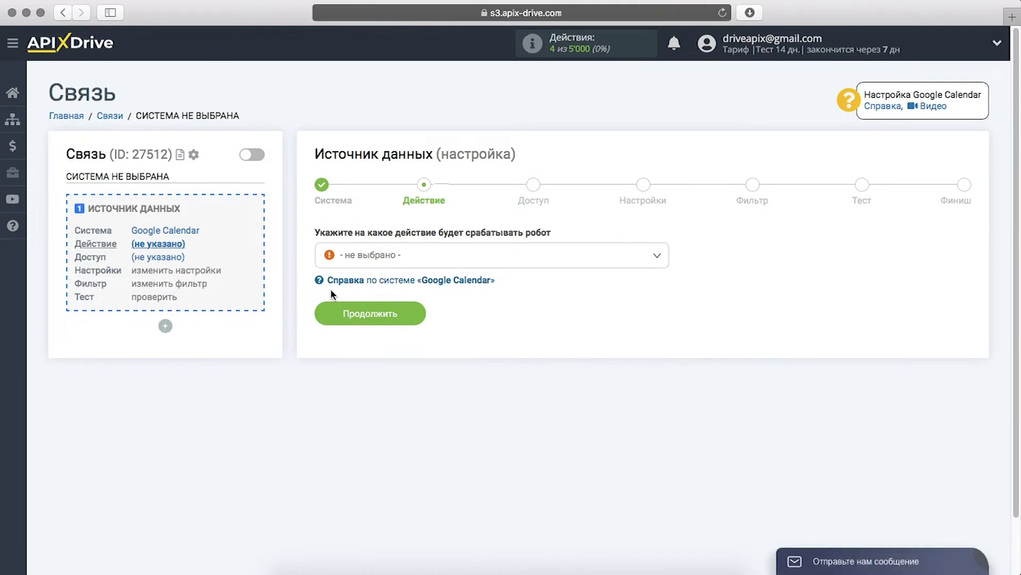
- Set the source action to «Загрузить события (по дате начала)» and continue to access
click(368, 260)
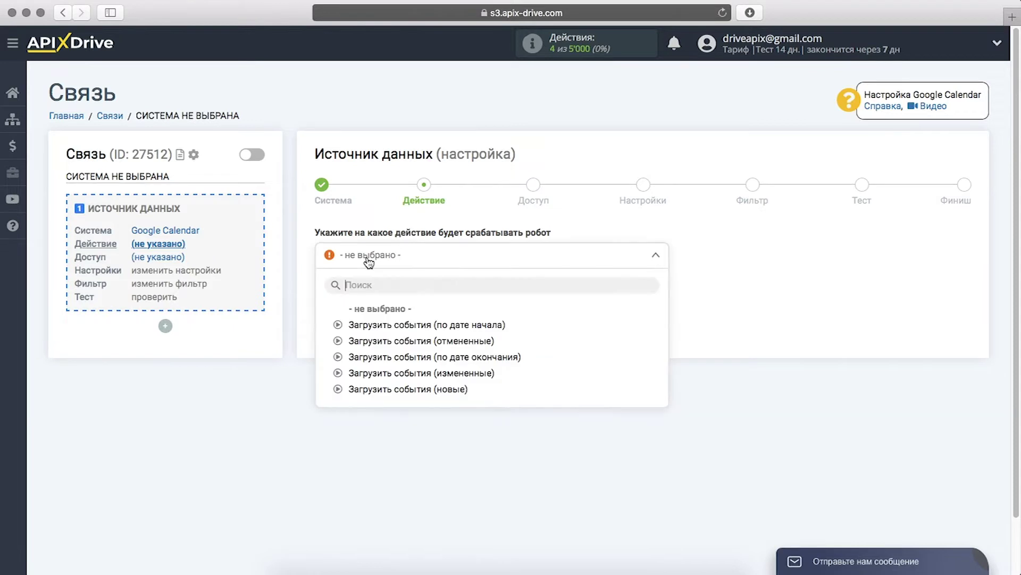
click(376, 326)
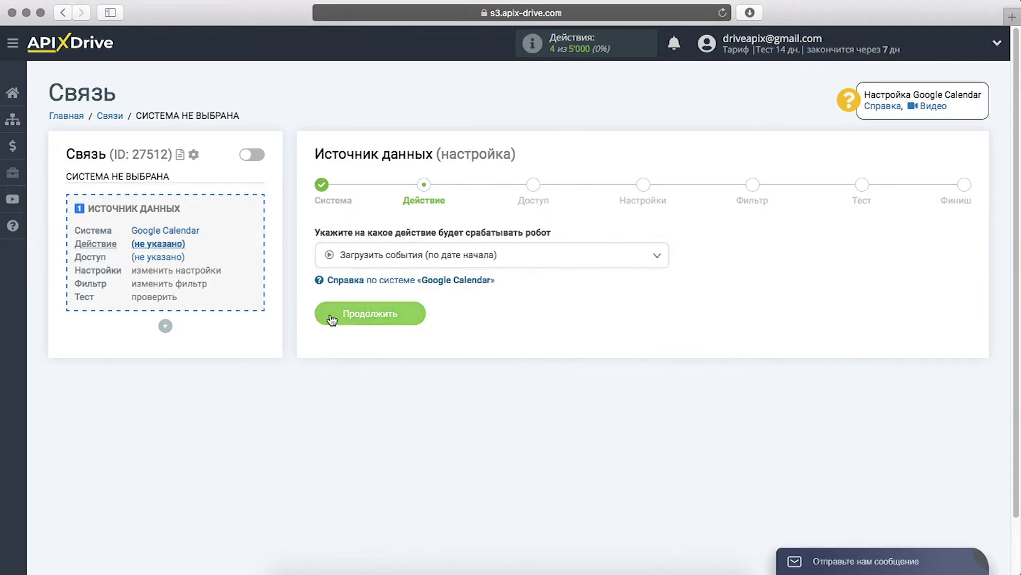
click(328, 317)
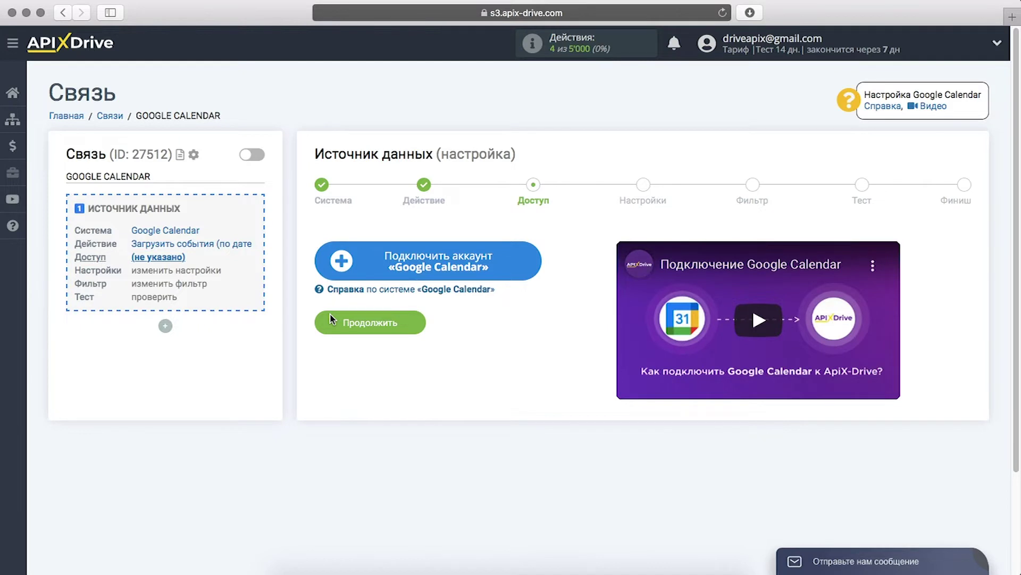
- Connect a Google Calendar account by signing in with its e-mail and password and allowing ApiX-Drive access
click(324, 266)
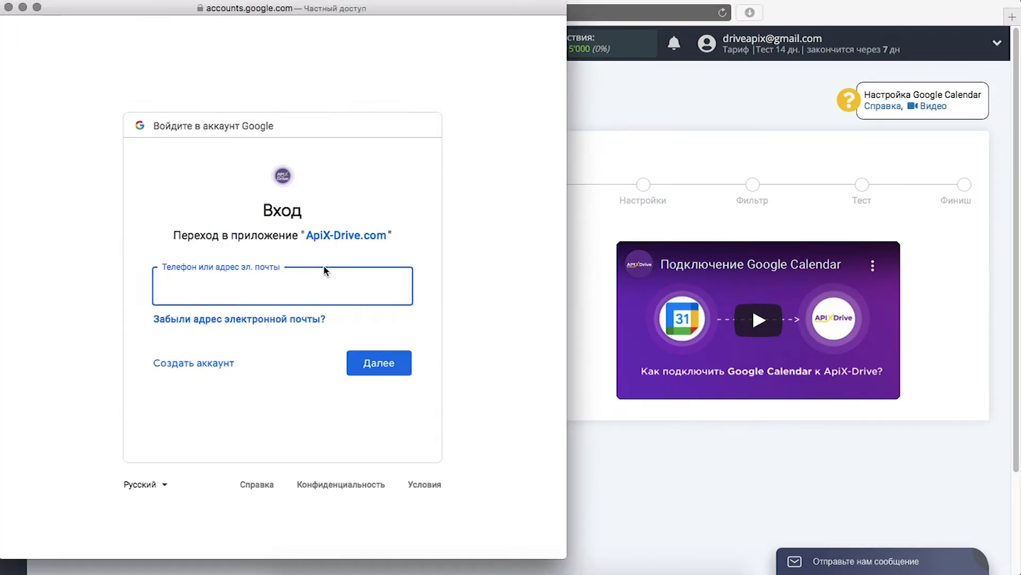
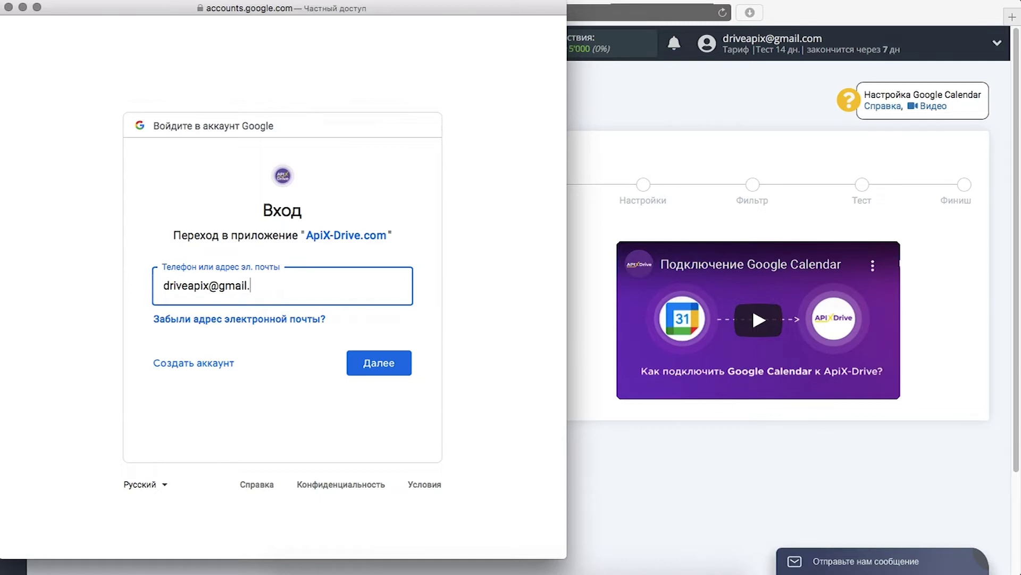
key(Return)
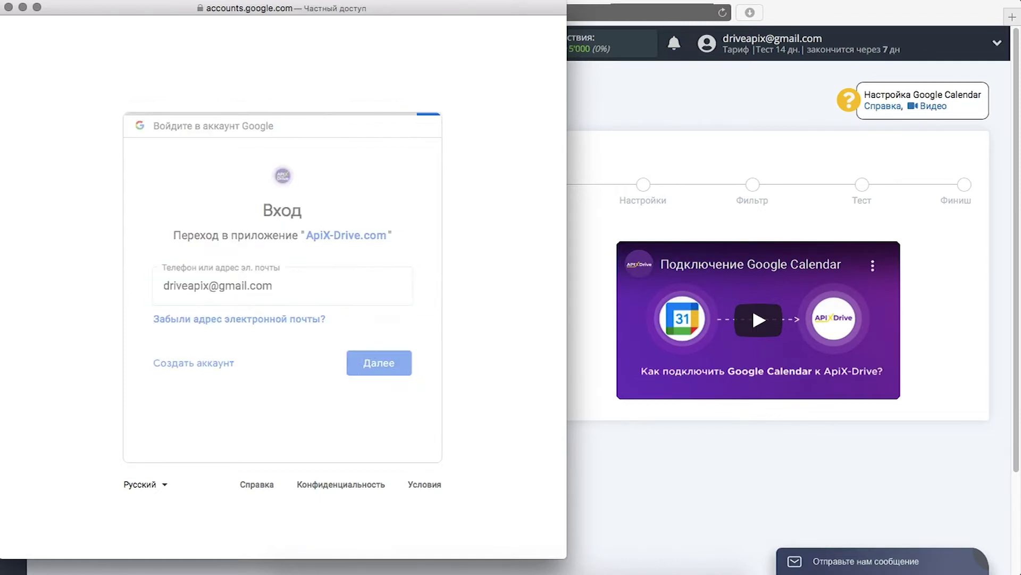
text(••••••••)
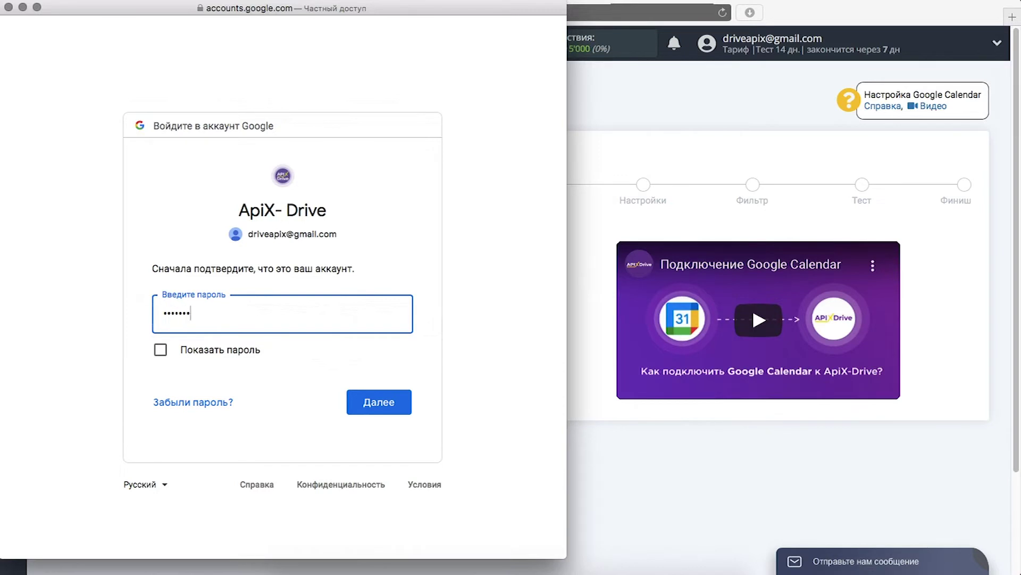
key(Return)
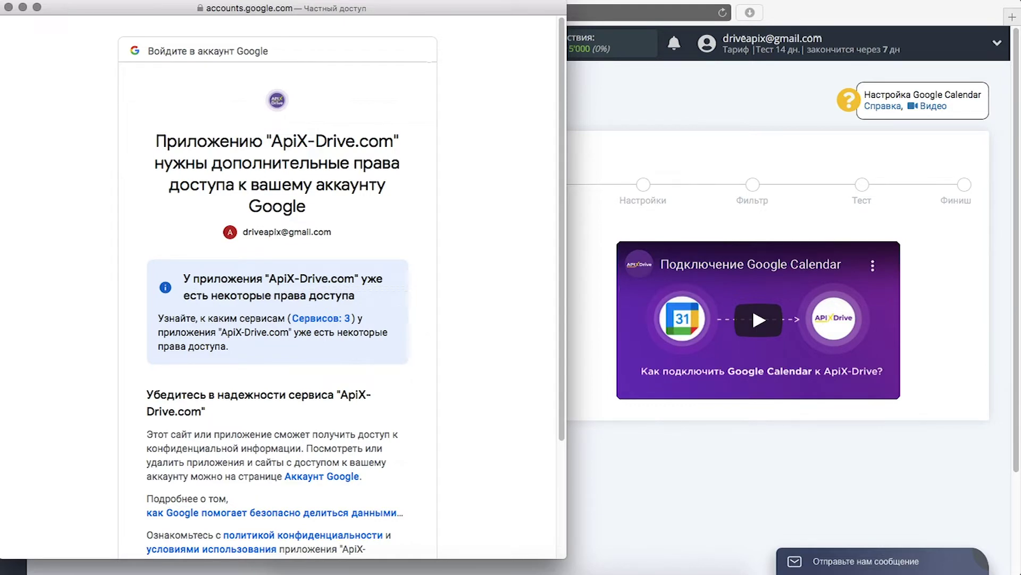
scroll(336, 373, down, 5)
click(335, 453)
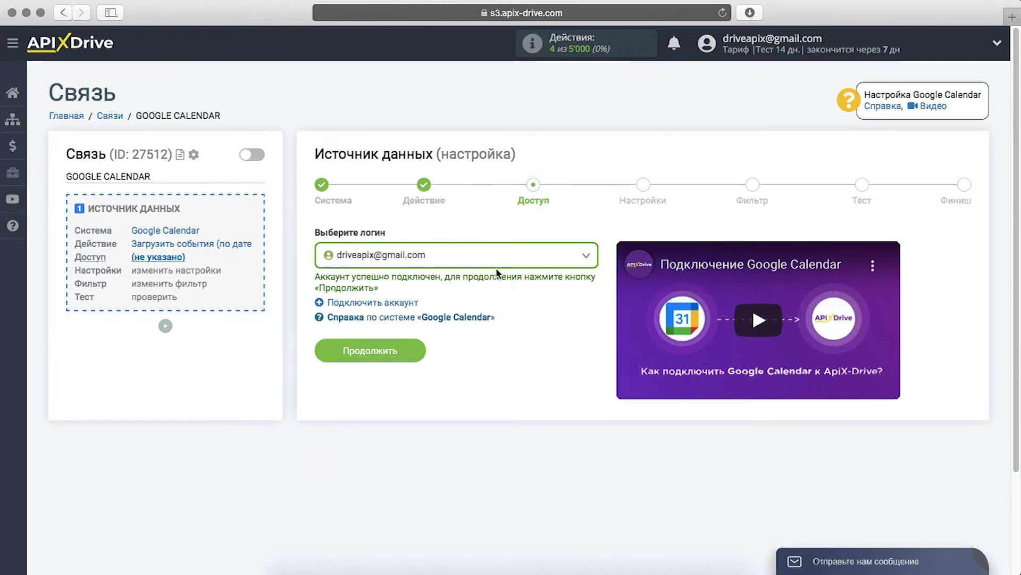
- Select the connected Google account as the source login
click(509, 260)
click(487, 340)
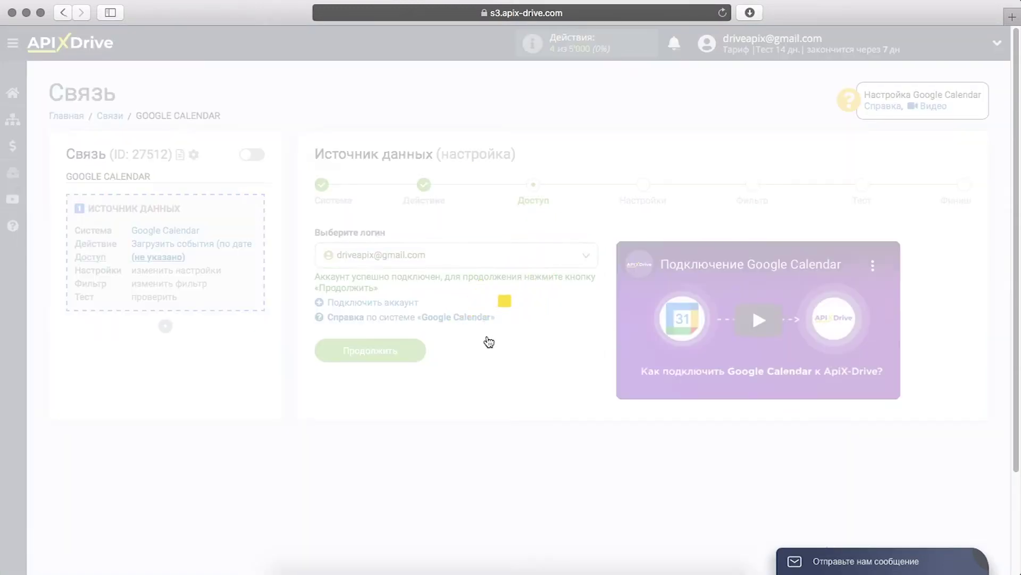
click(329, 355)
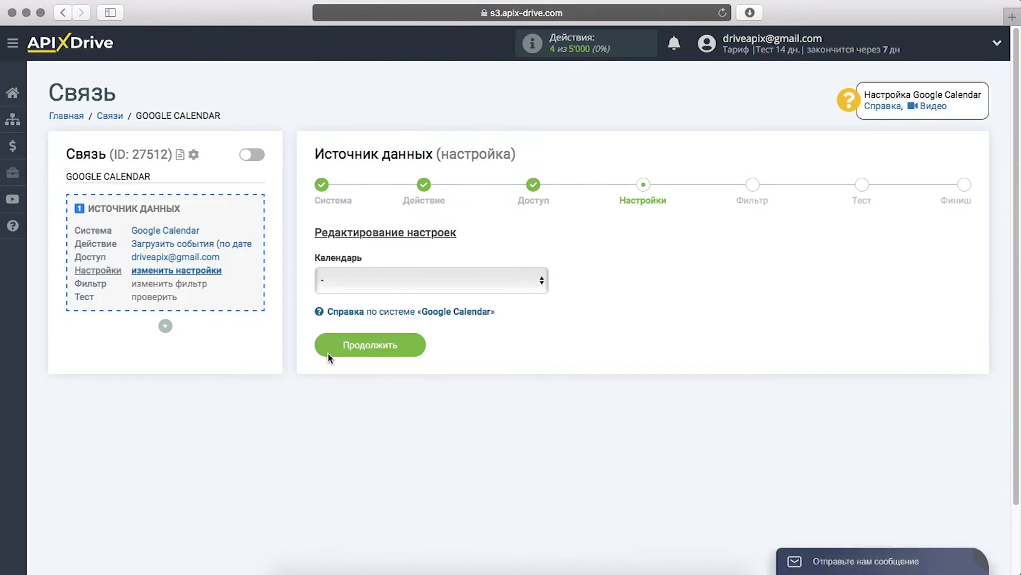
- Choose the ApiX-Drive calendar in the Календарь setting and continue to the filter step
click(365, 289)
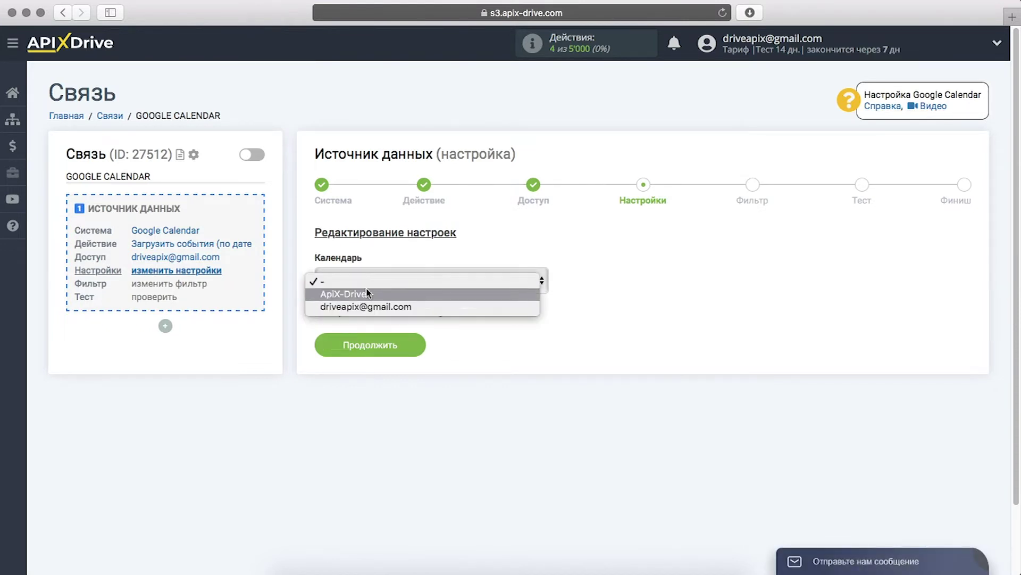
click(366, 295)
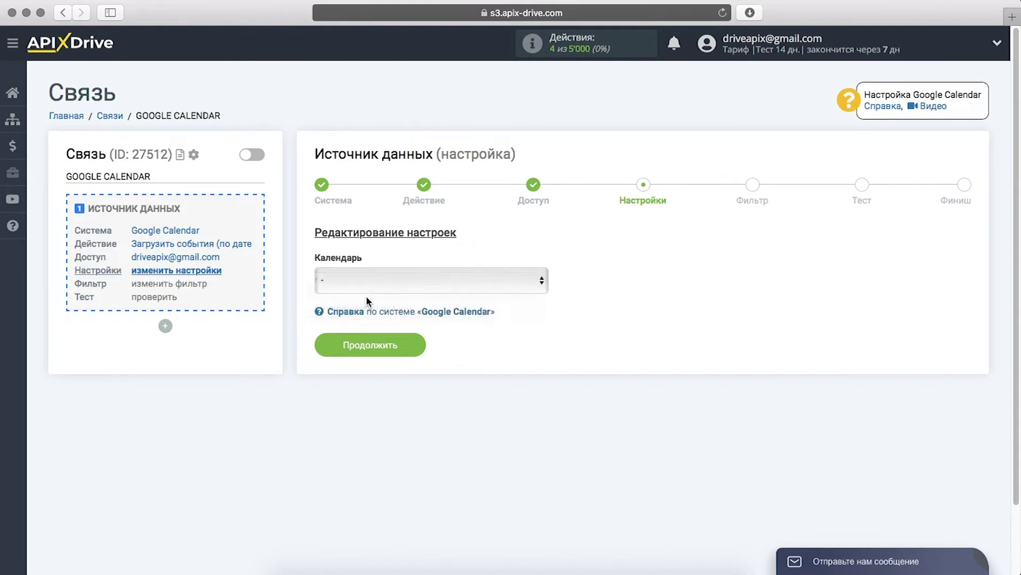
click(337, 345)
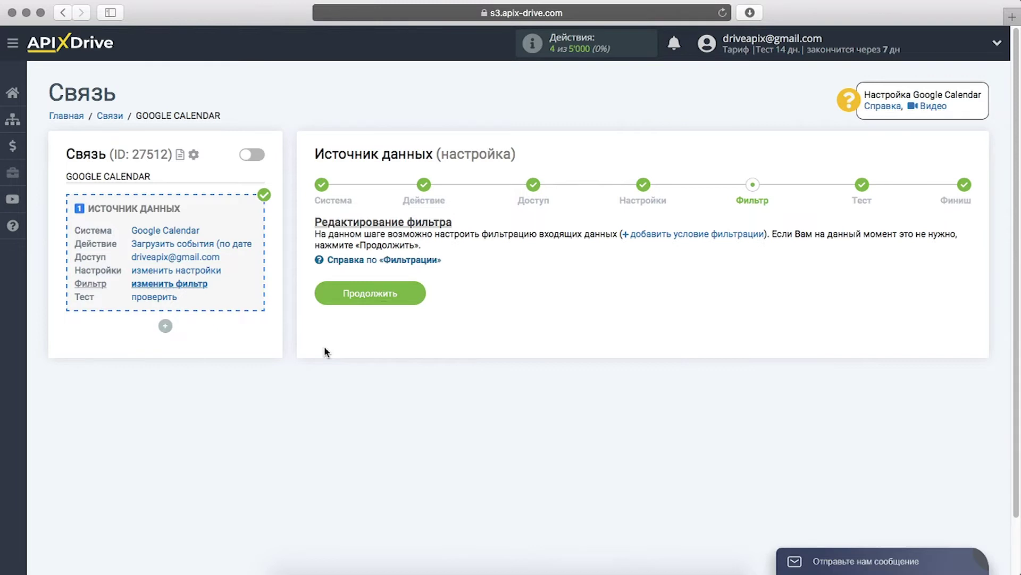
- Skip filtering, check the test event Встреча отдела разработки, and finish source setup
click(320, 300)
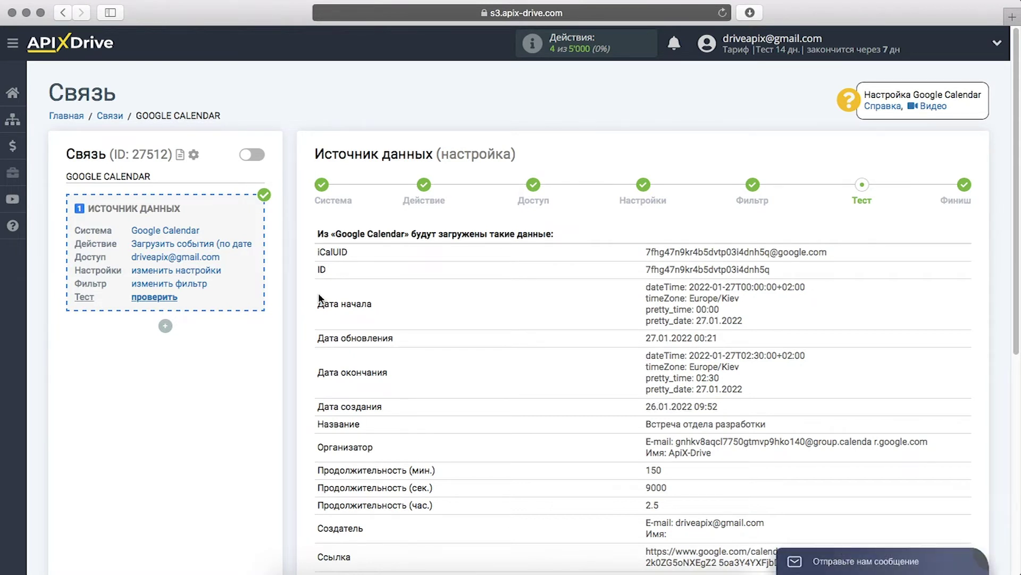
scroll(320, 296, down, 5)
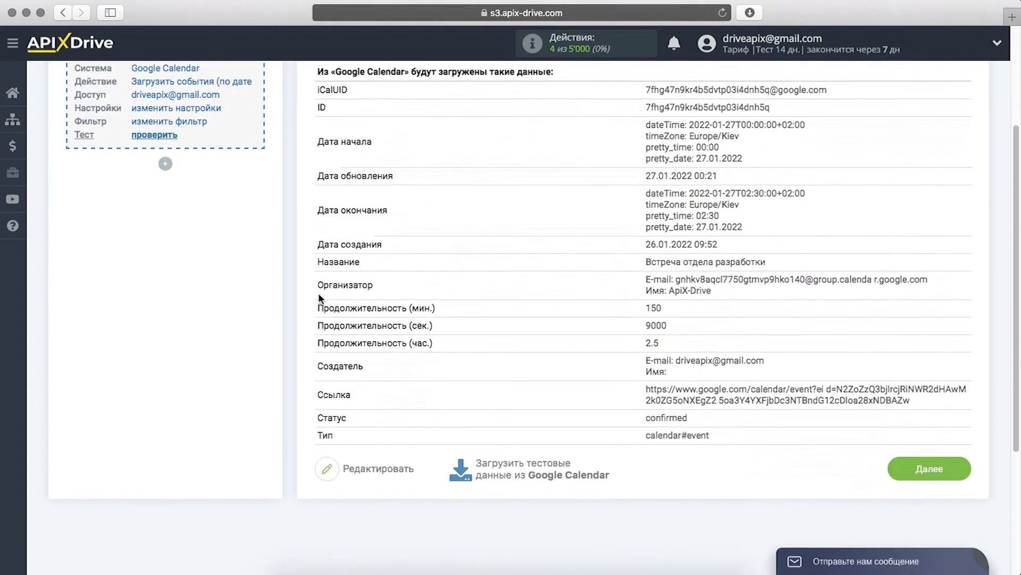
click(916, 448)
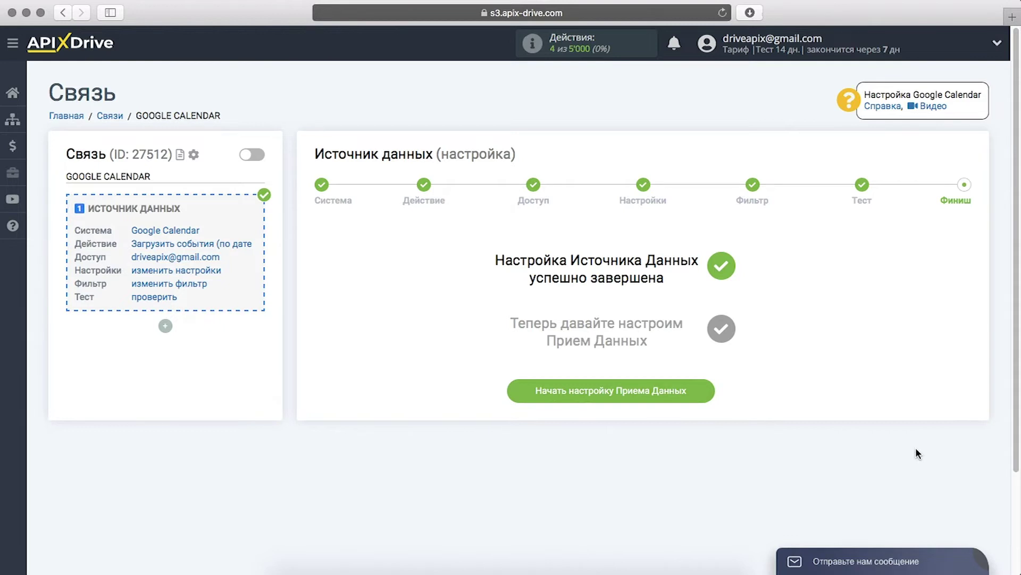
- Begin data-receiving setup and choose Viber as the receiving system
click(525, 392)
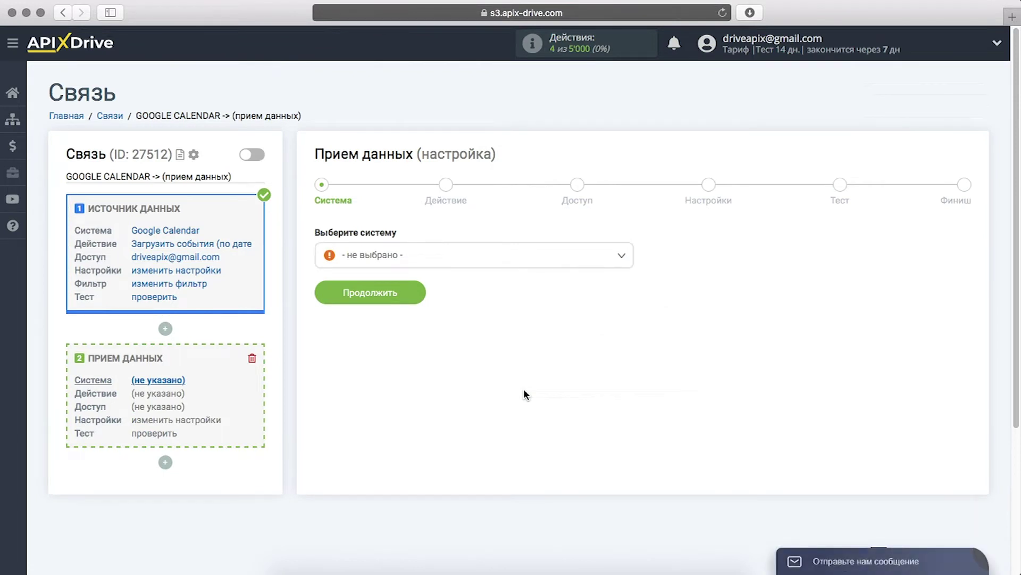
click(531, 265)
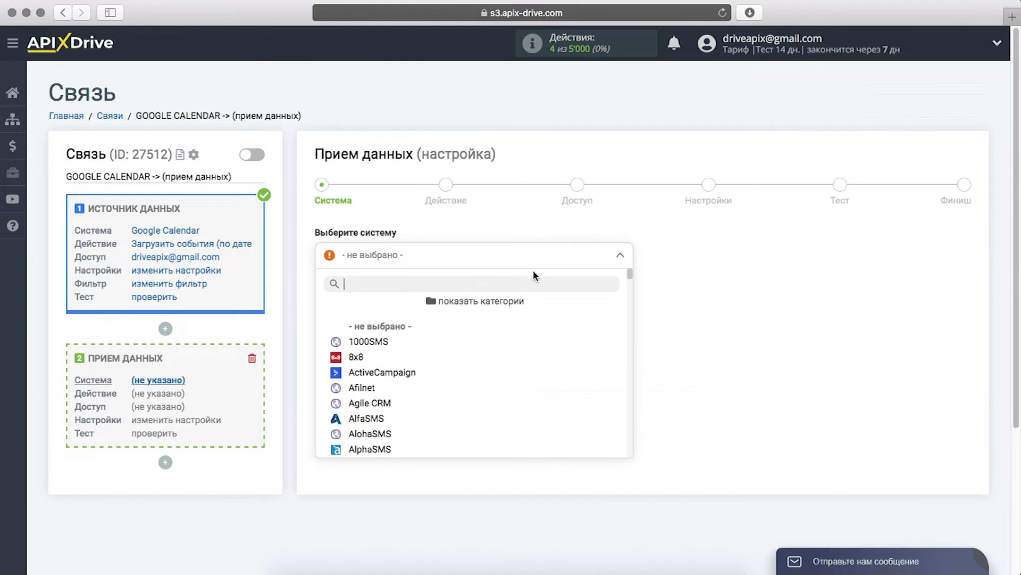
drag(632, 275, 637, 435)
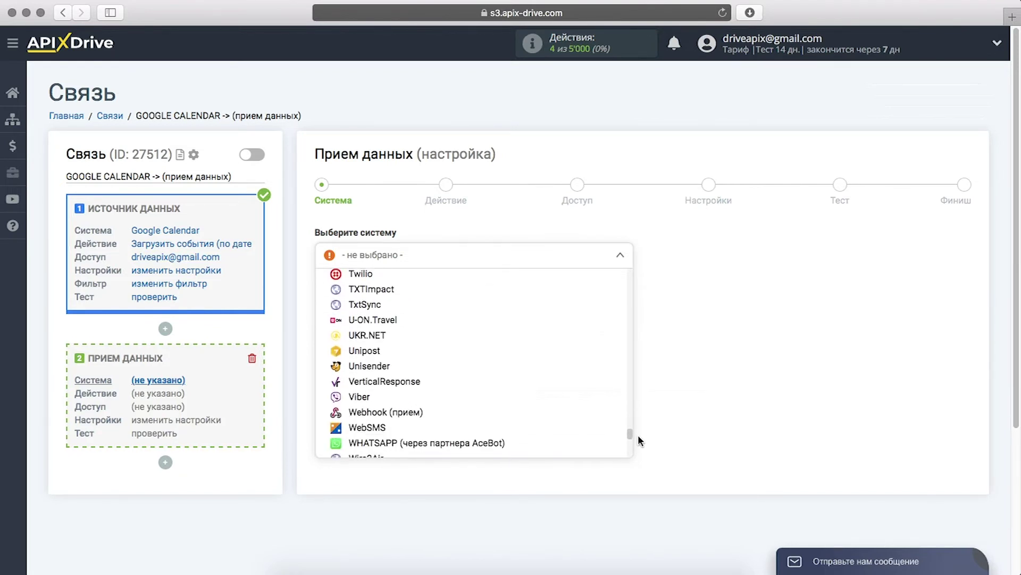
click(449, 402)
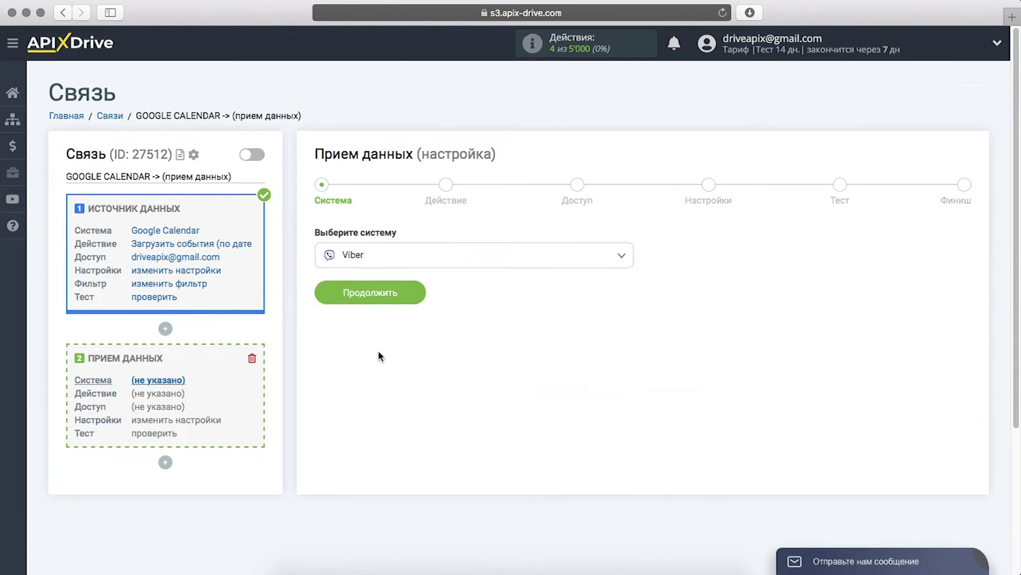
click(326, 291)
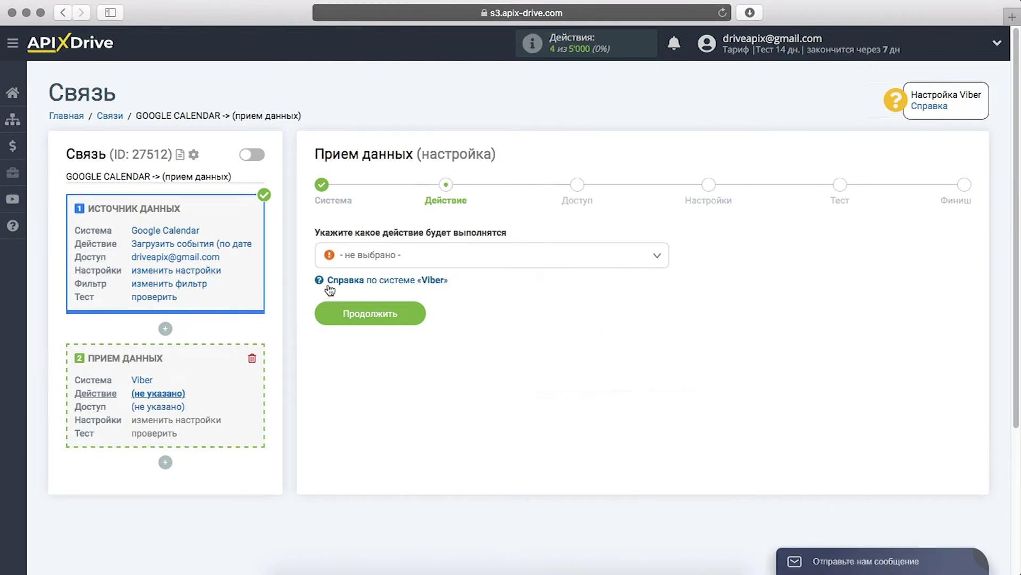
- Set the Viber action to «Отправить сообщение» and continue to access
click(358, 256)
click(352, 324)
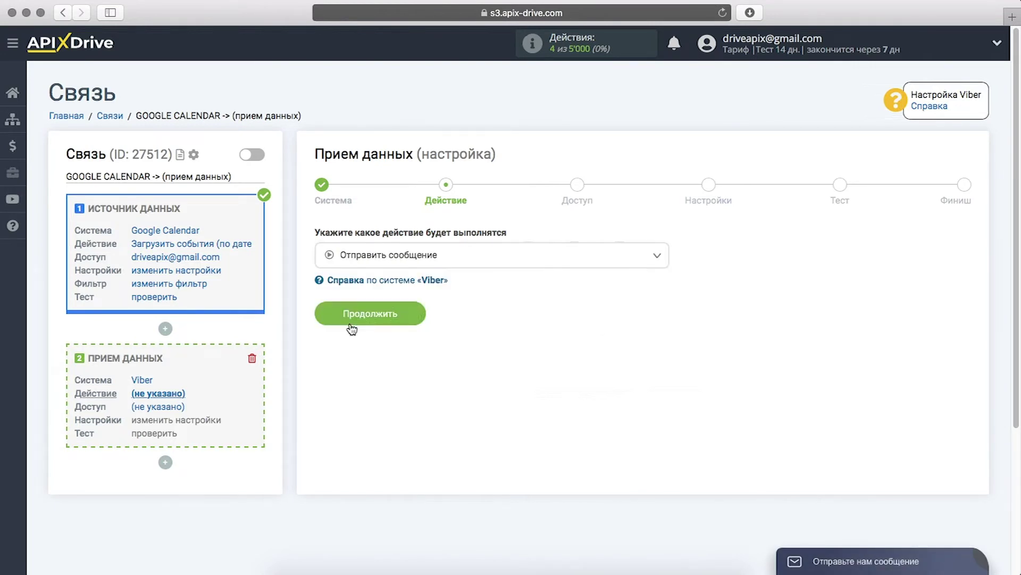
click(330, 317)
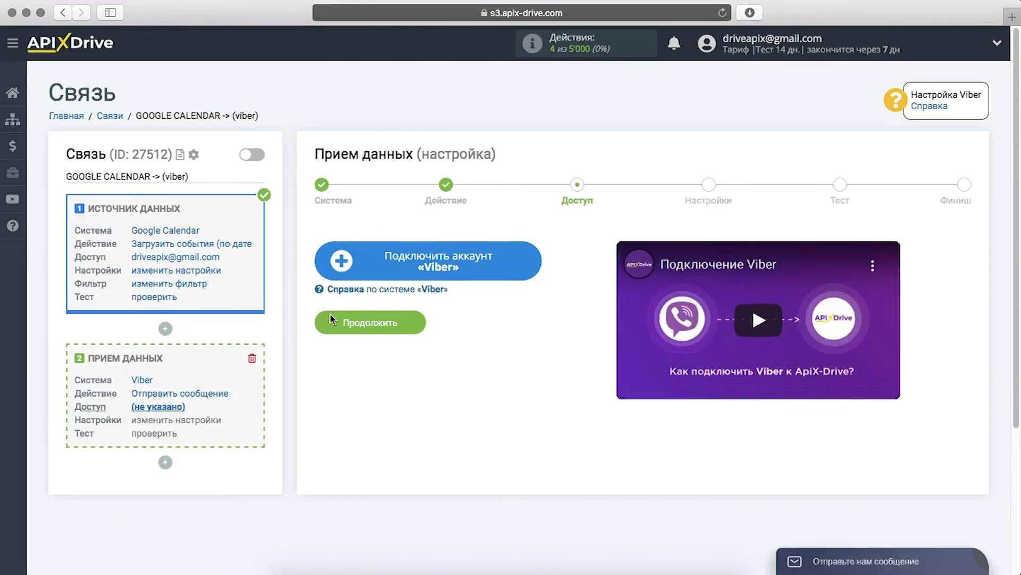
click(327, 261)
click(452, 312)
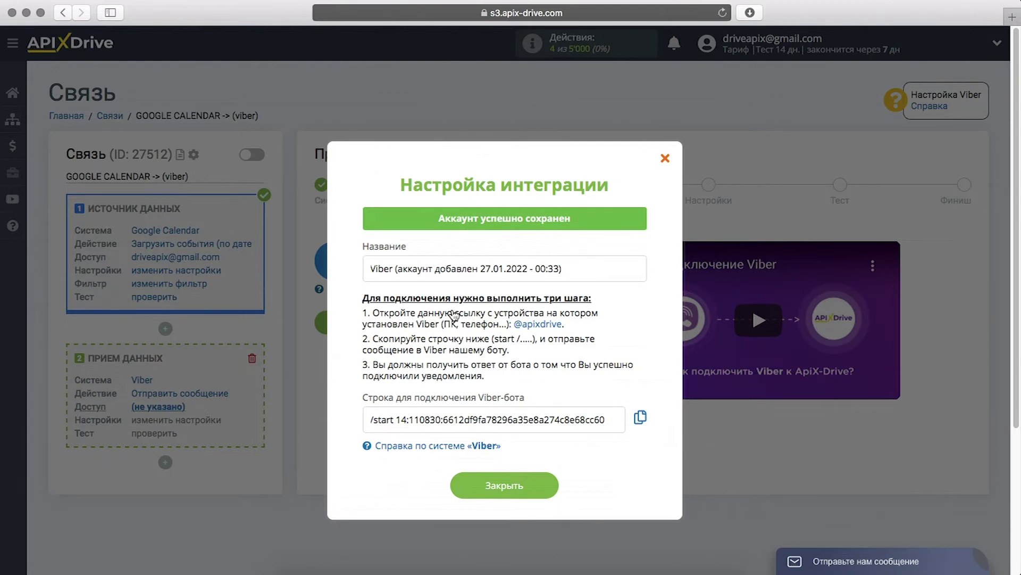
click(516, 325)
- Copy the Viber-bot connection string
drag(617, 419, 367, 419)
right_click(383, 419)
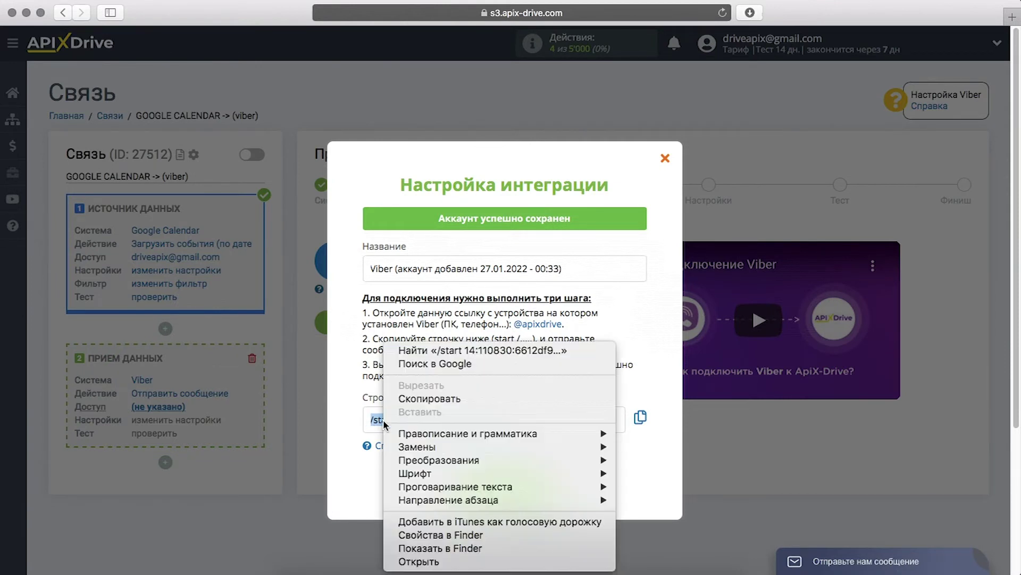
click(405, 399)
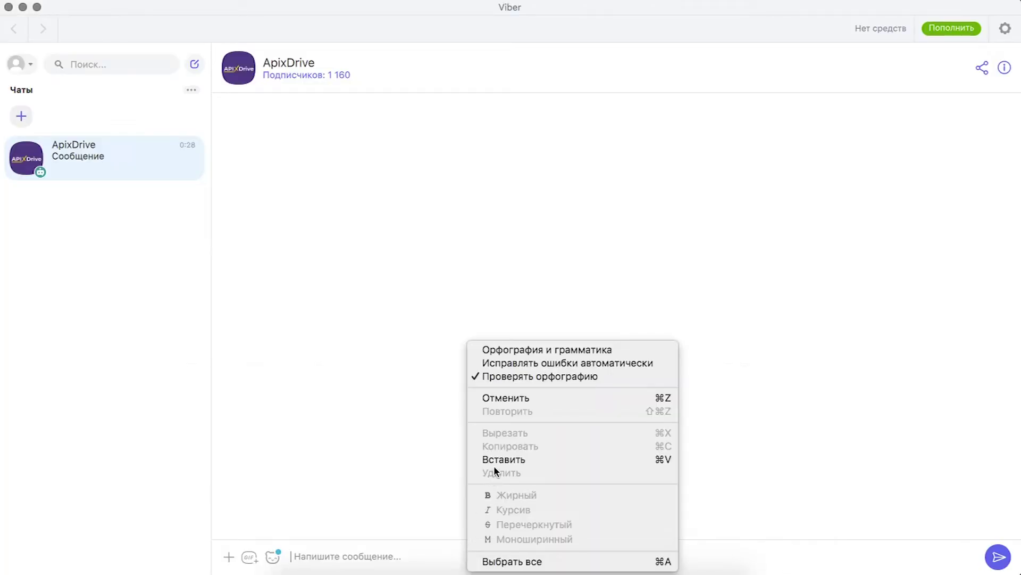
- Paste and send the /start connection string to the ApixDrive bot, then return to the browser
click(496, 460)
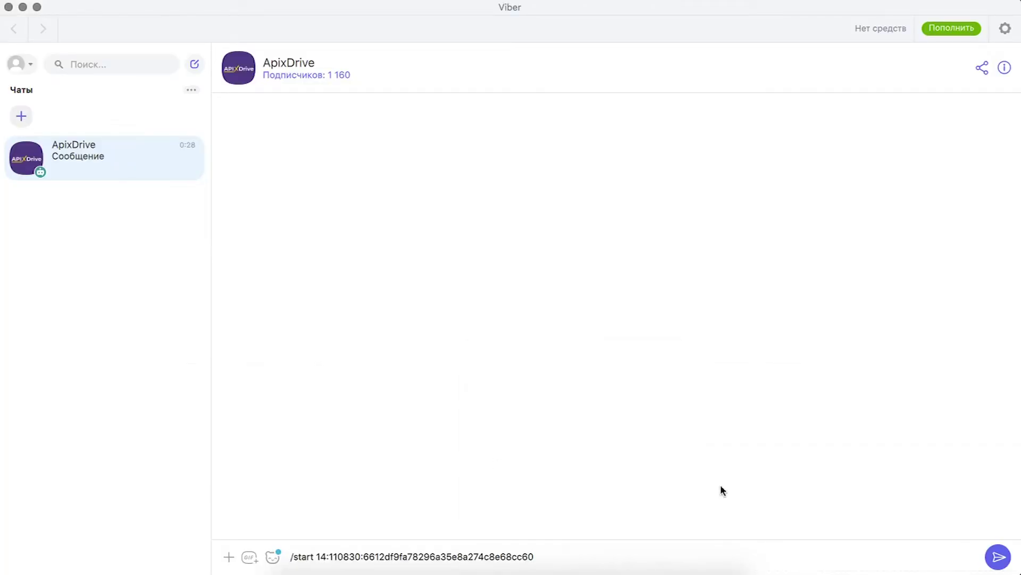
click(991, 551)
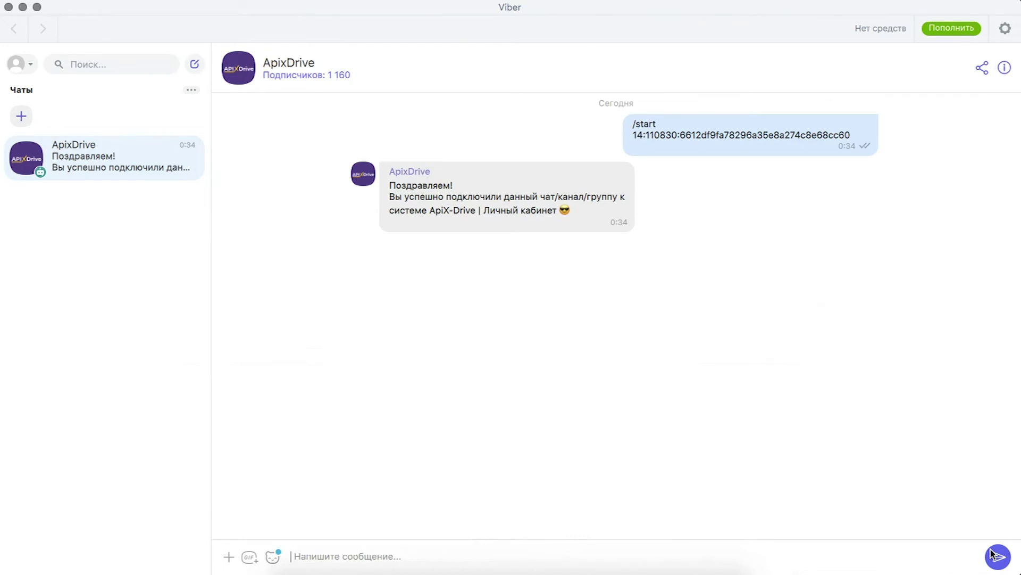
key(super+Tab)
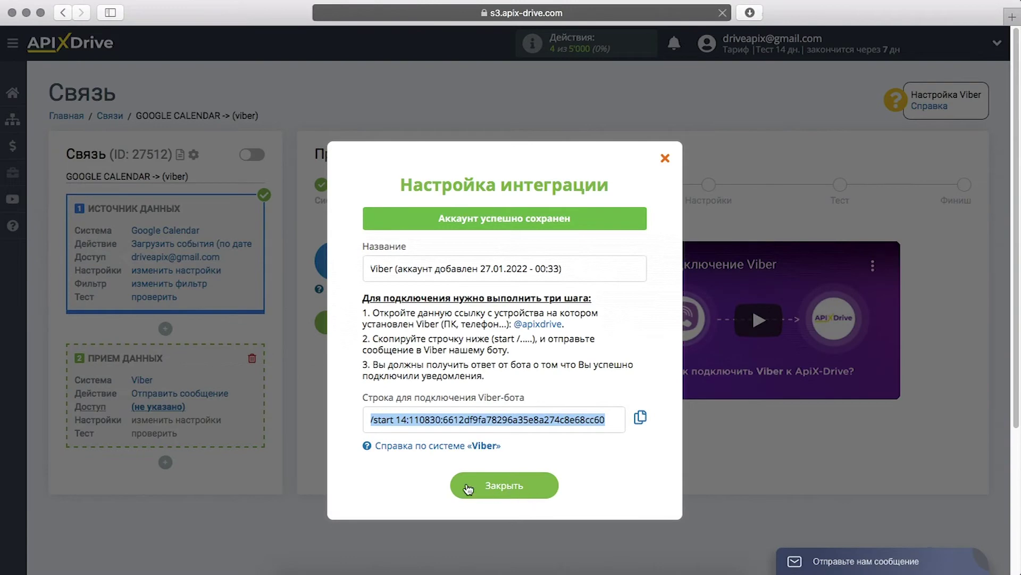
- Close the integration dialog and continue with the Viber login selected
click(468, 489)
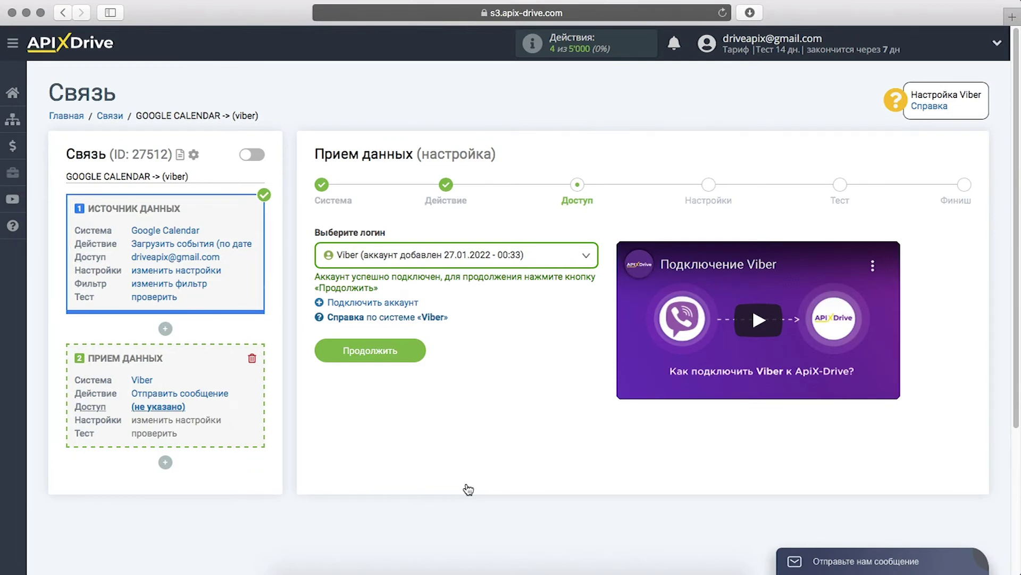
click(327, 353)
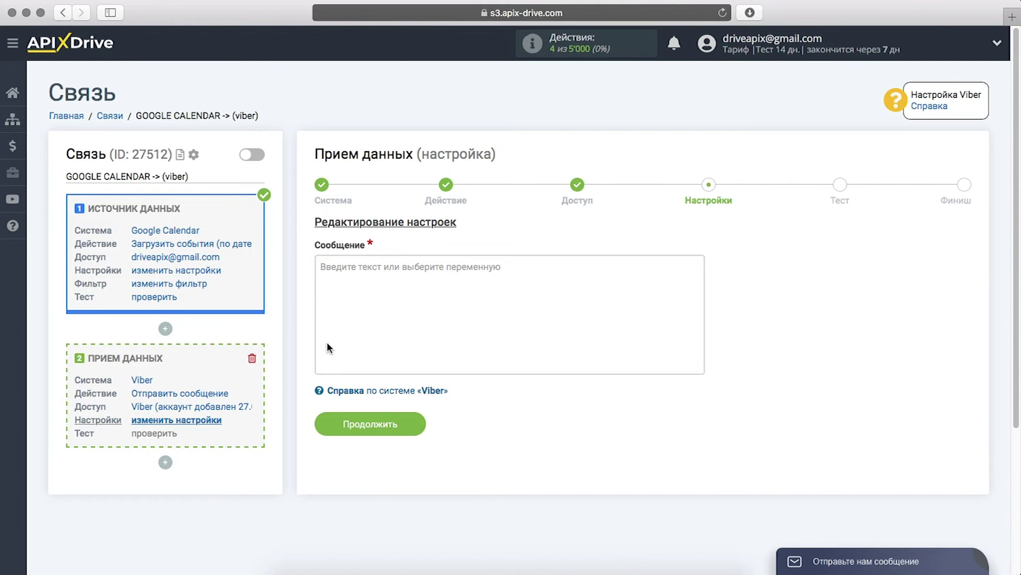
- Write 'Начало события из Google Calendar' in Сообщение, adding the ДАТА НАЧАЛА pretty_date and pretty_time variables
click(327, 342)
text(Начало события из)
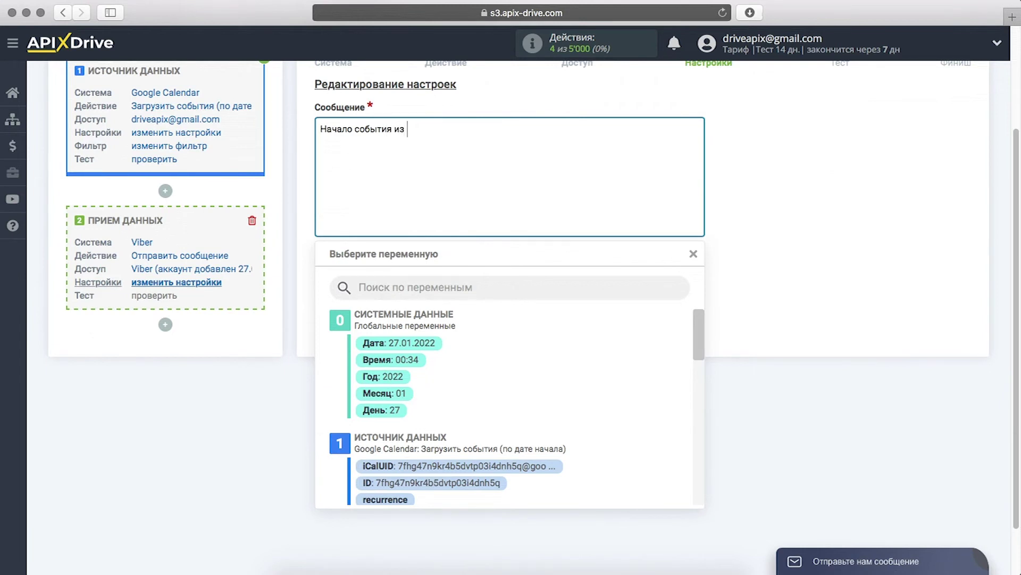
text( Google Calendar)
scroll(371, 412, down, 3)
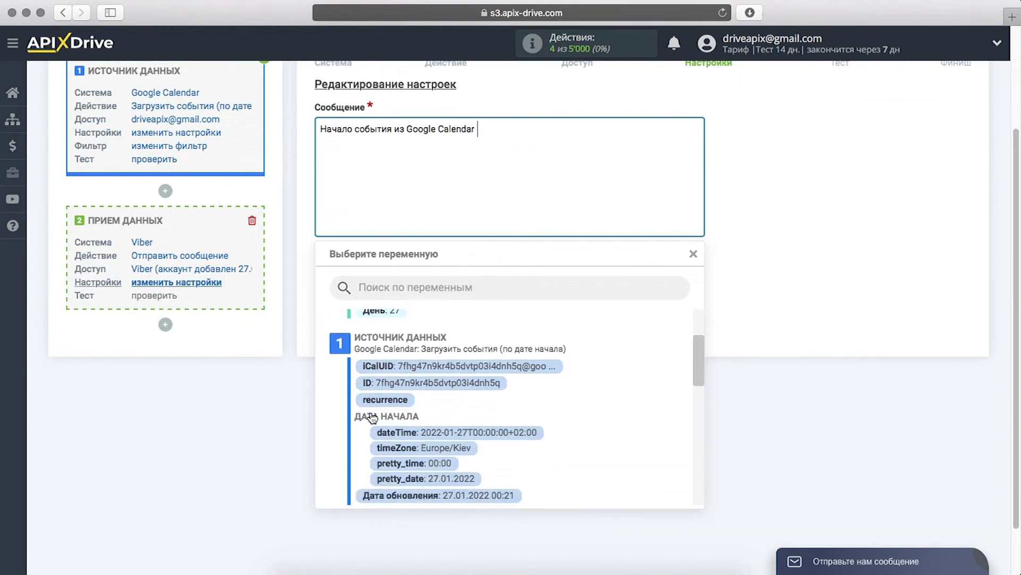
click(404, 443)
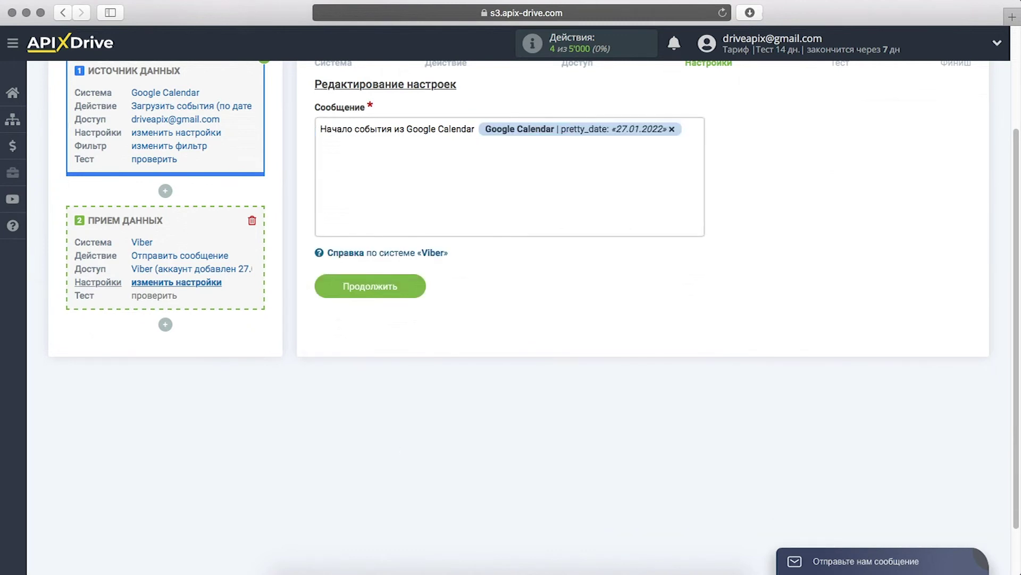
click(342, 139)
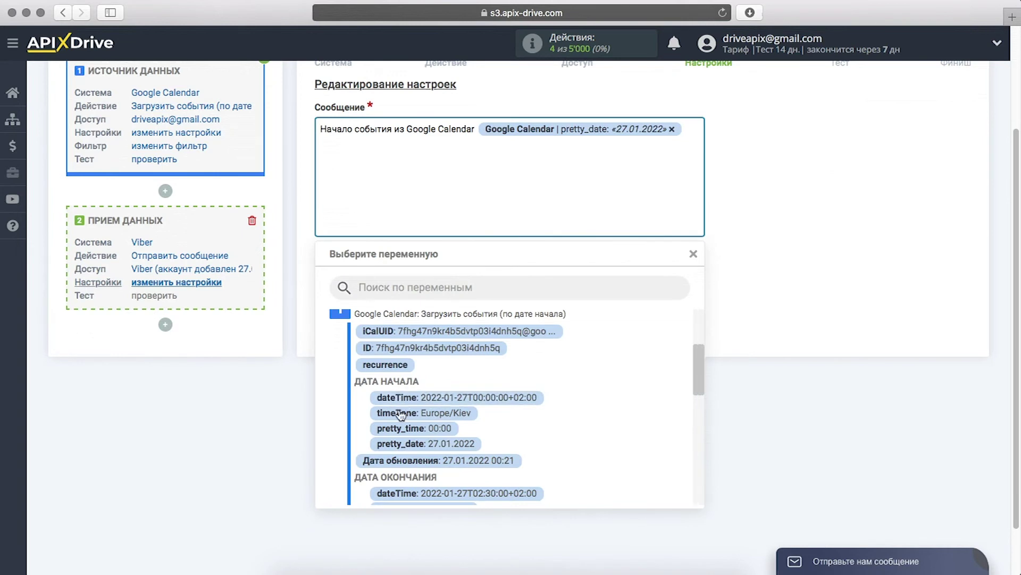
click(408, 429)
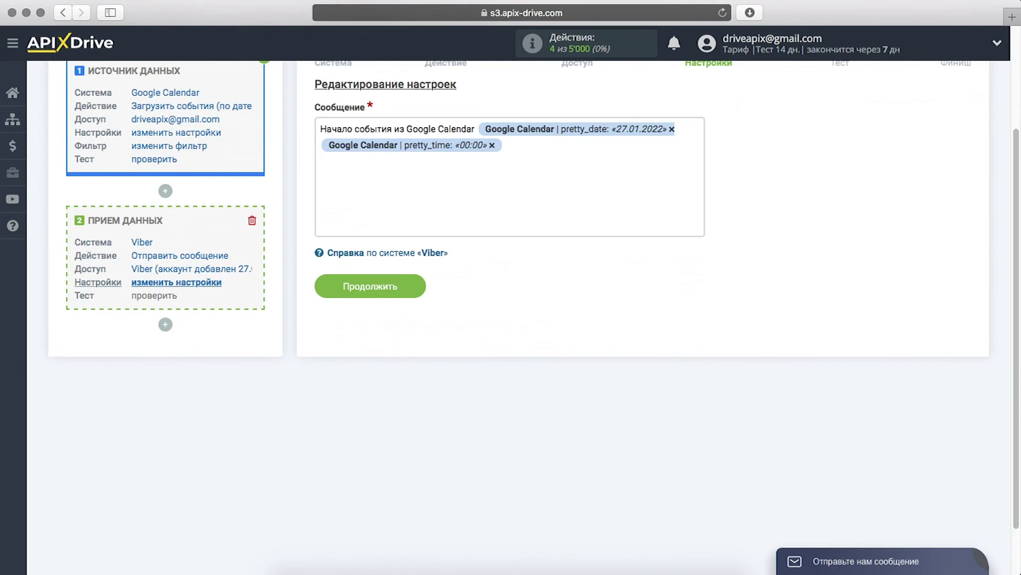
click(345, 155)
scroll(416, 443, down, 5)
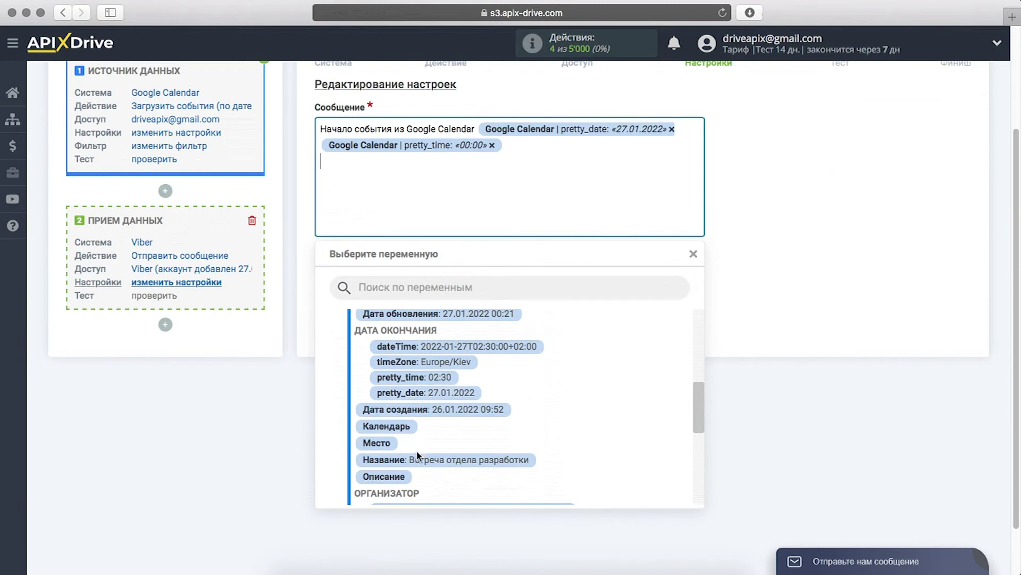
- Add the event title and a 'Продолжительность встречи' line with the Продолжительность (мин.) variable
click(418, 460)
text(Продолжительность встречи)
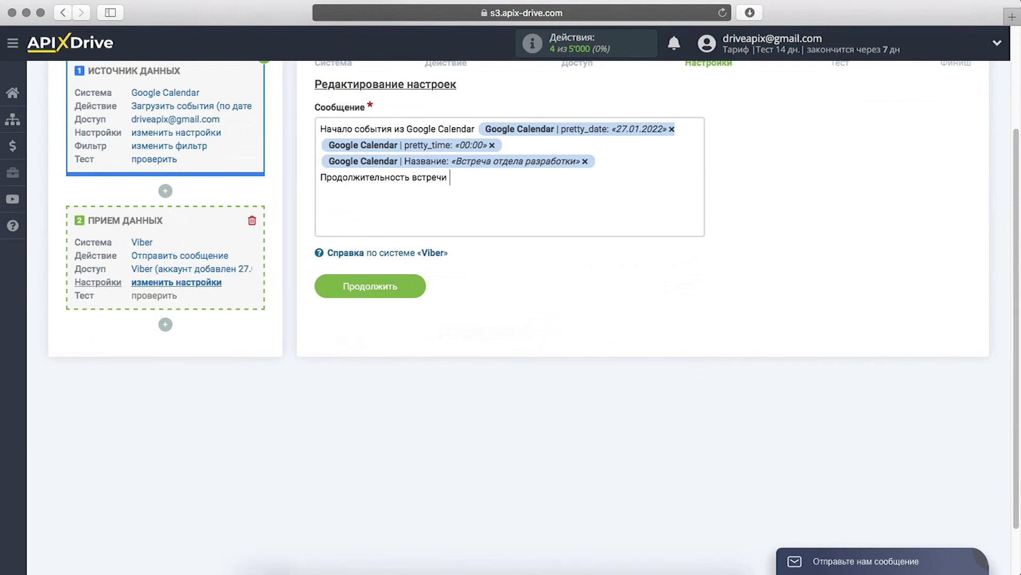
click(481, 177)
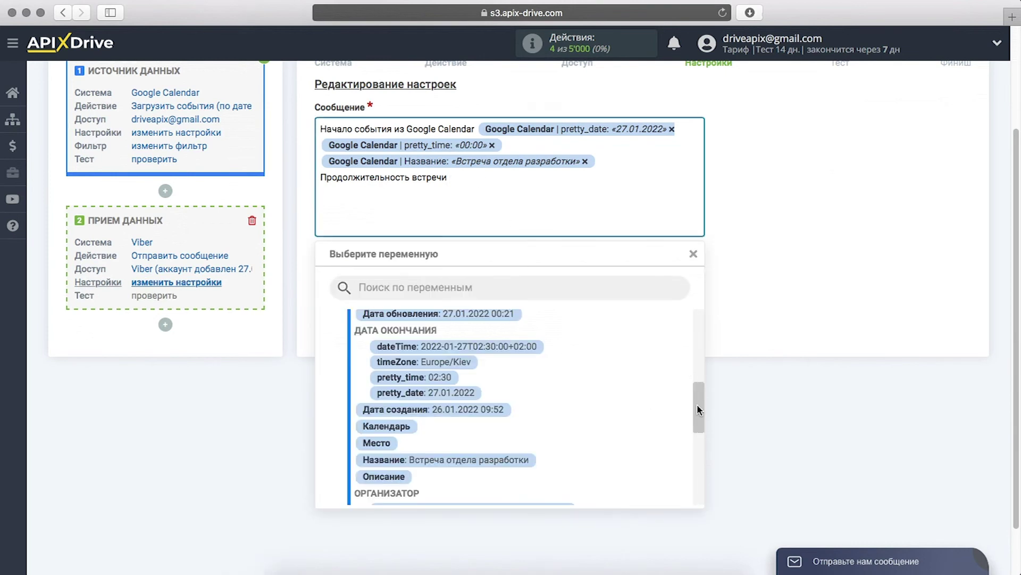
drag(698, 407, 699, 445)
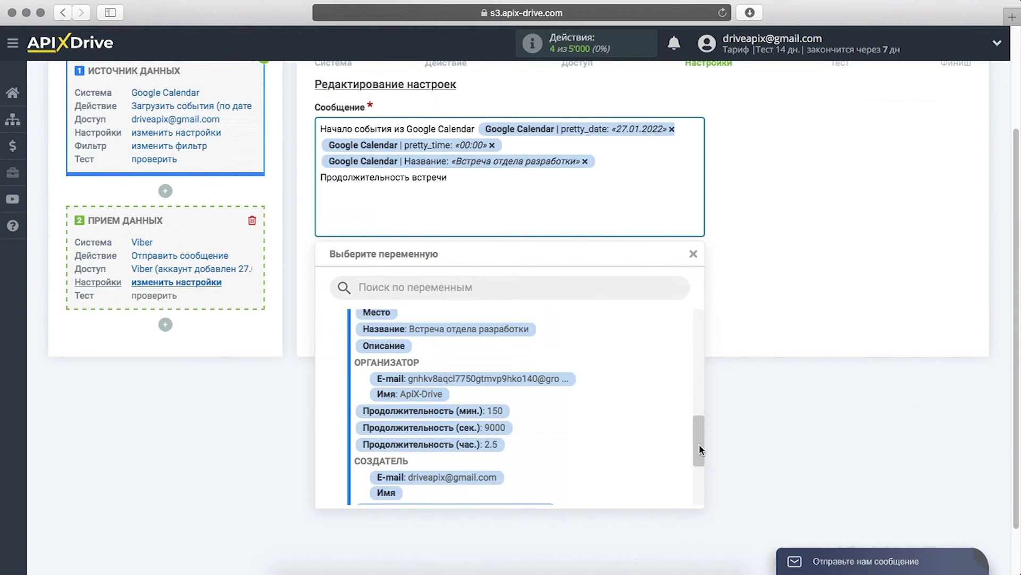
click(497, 412)
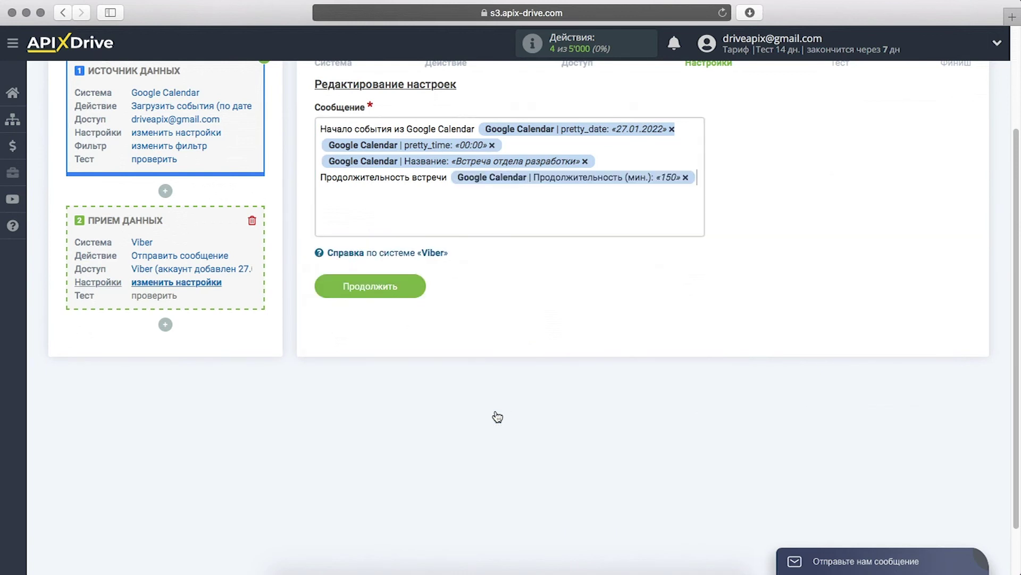
key(Return)
- Add a 'Создатель встречи' line with the Создатель E-mail variable and save the message
text(Соз)
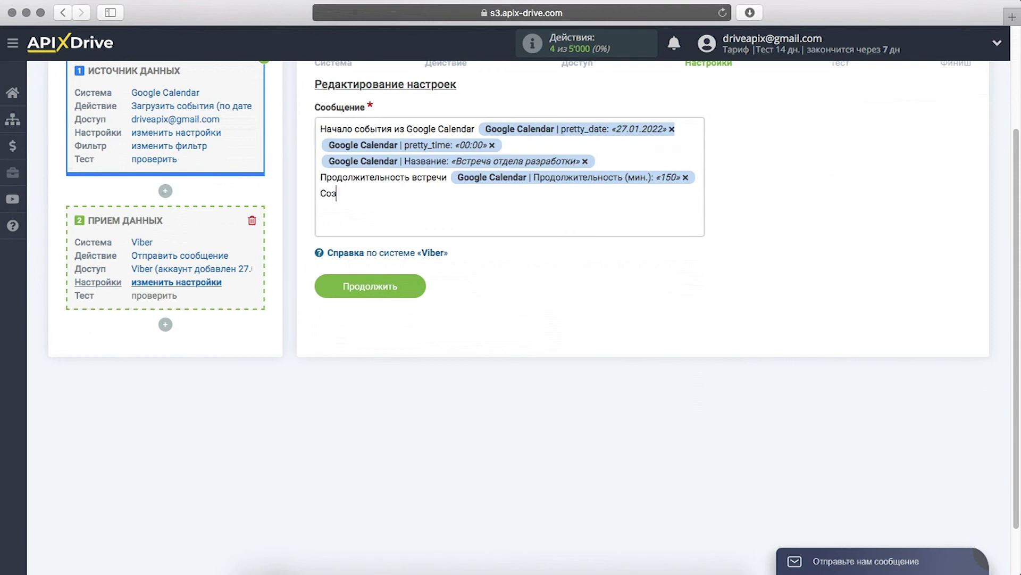
text(датель встречи)
click(487, 193)
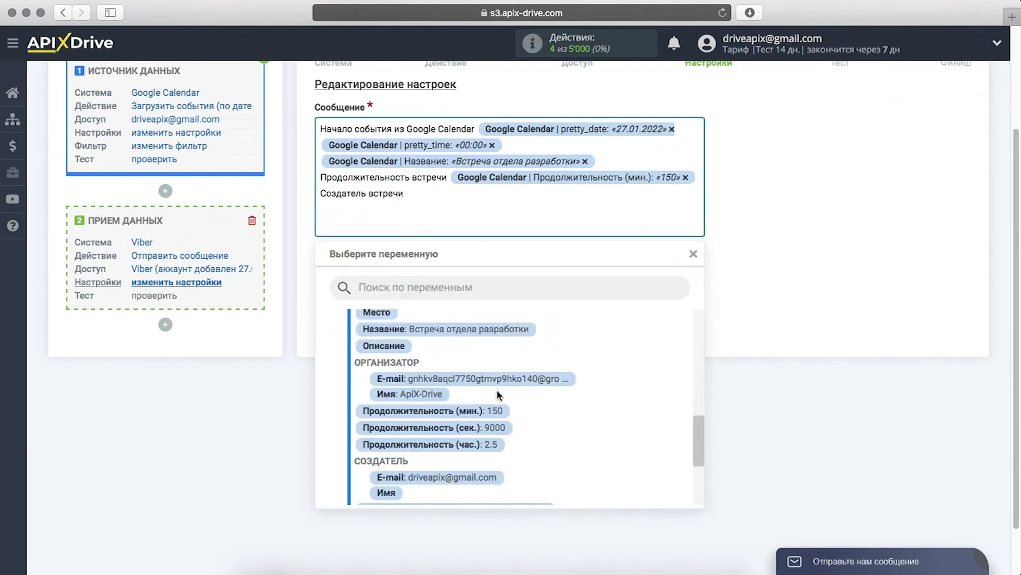
scroll(498, 394, down, 1)
click(485, 412)
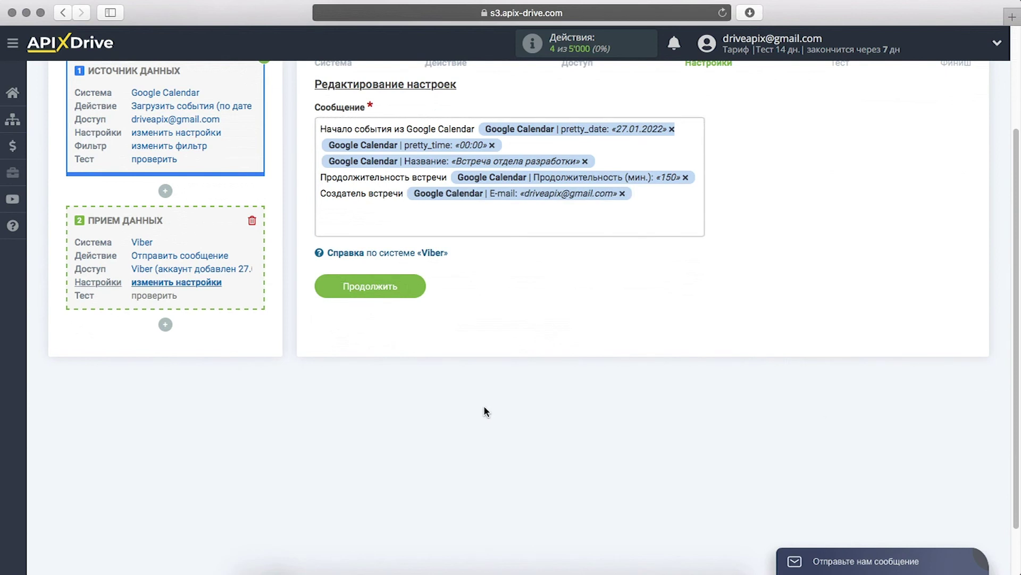
click(328, 288)
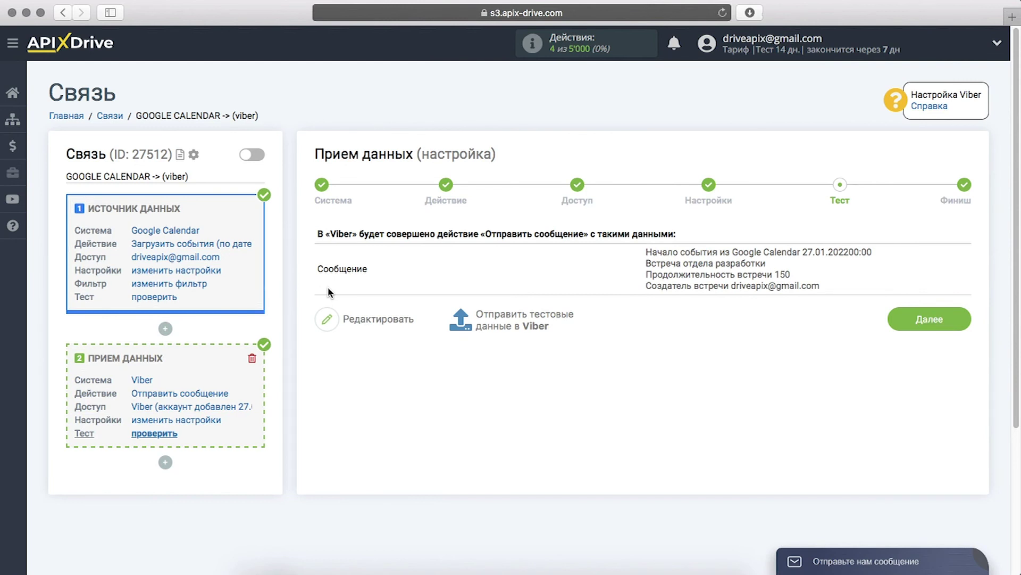
- Send the test data to Viber and complete the data-receiving setup
click(494, 324)
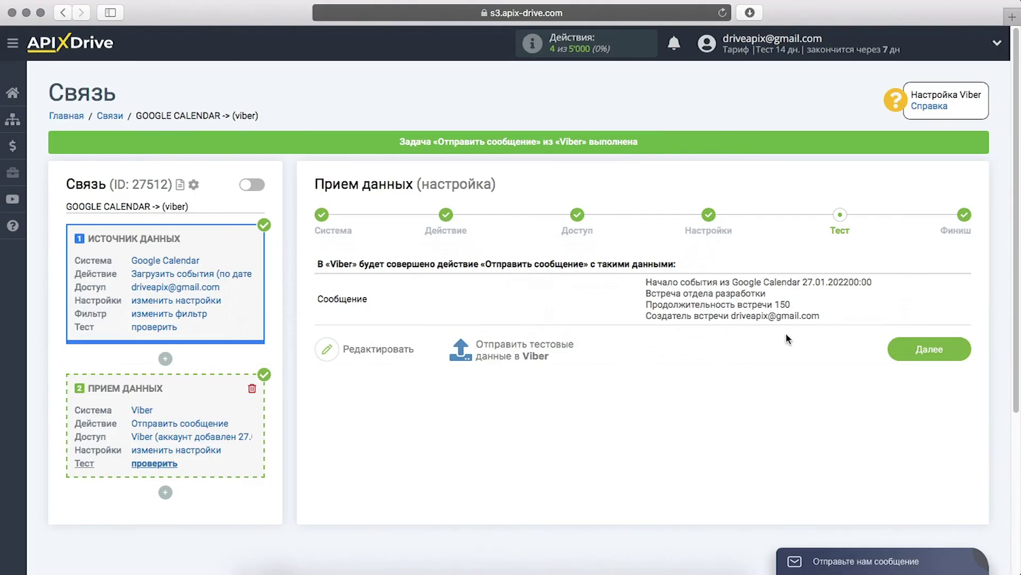
click(894, 354)
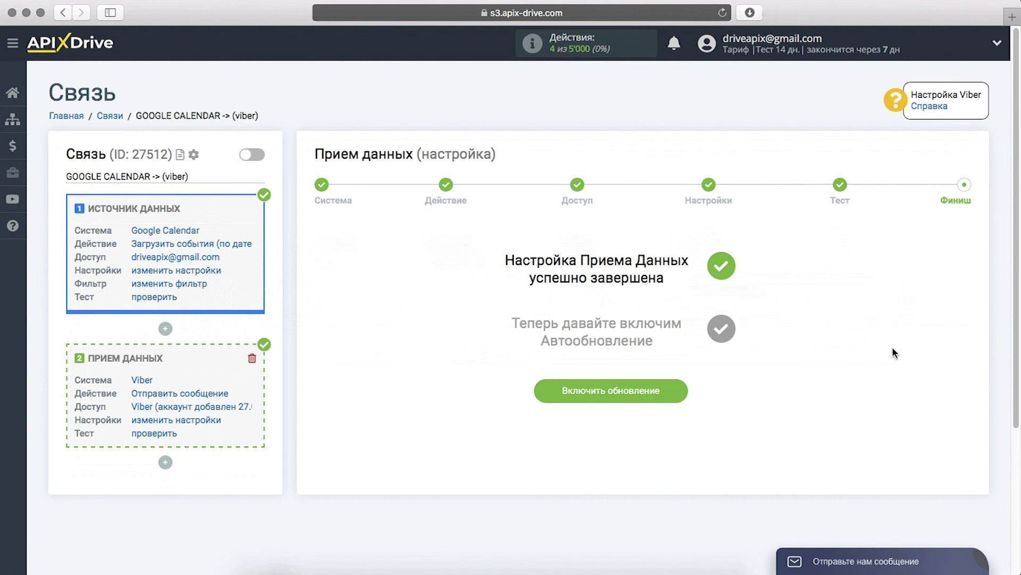
- Turn on auto-update for the GOOGLE CALENDAR -> (viber) connection with a 5 минут interval
click(542, 391)
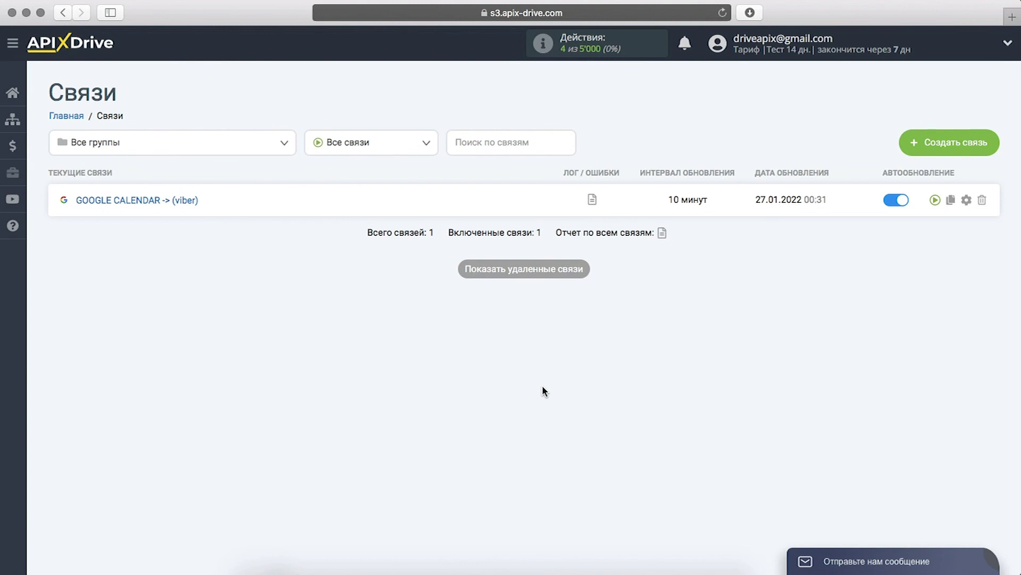
click(967, 201)
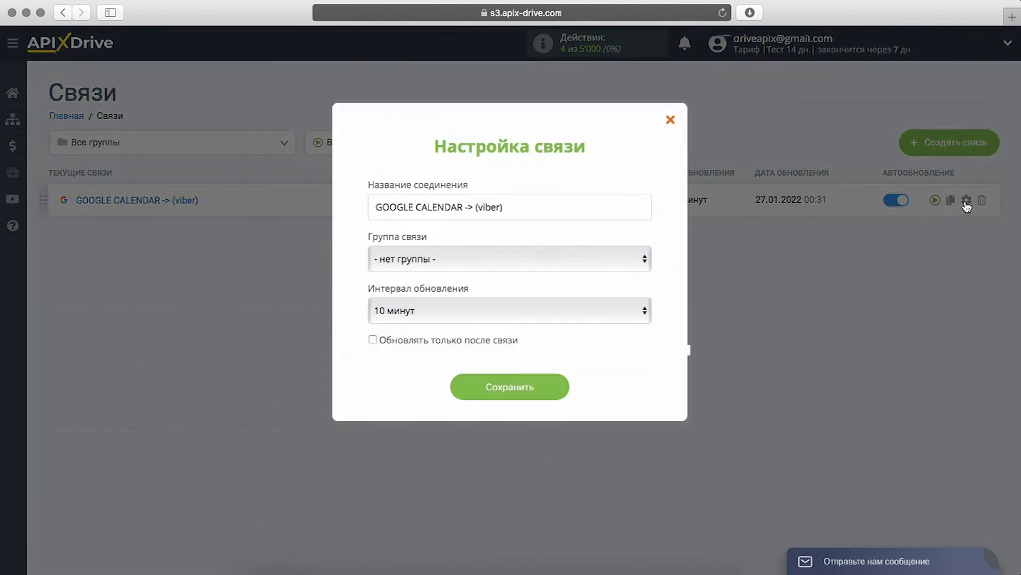
click(615, 307)
click(606, 298)
click(461, 388)
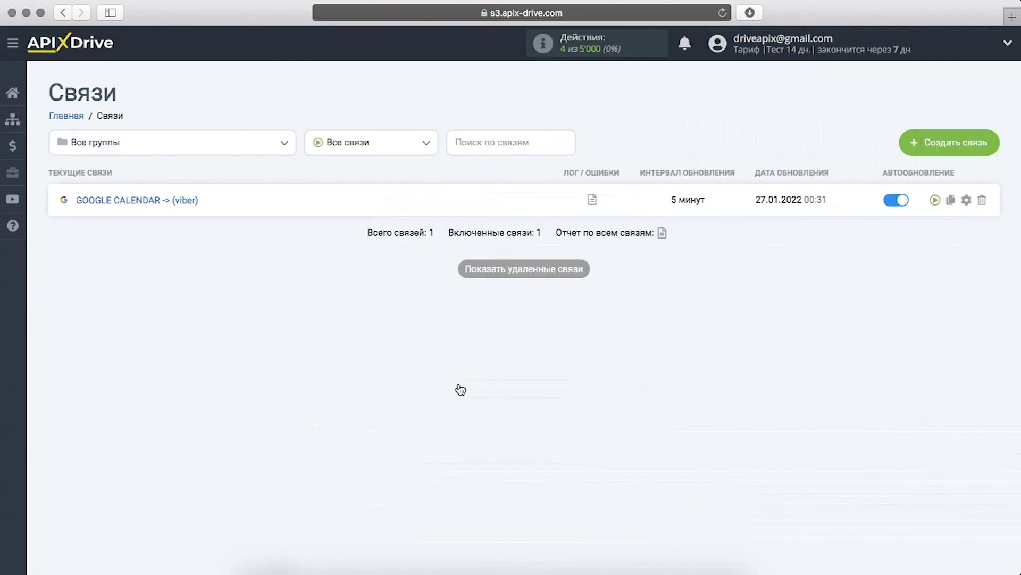